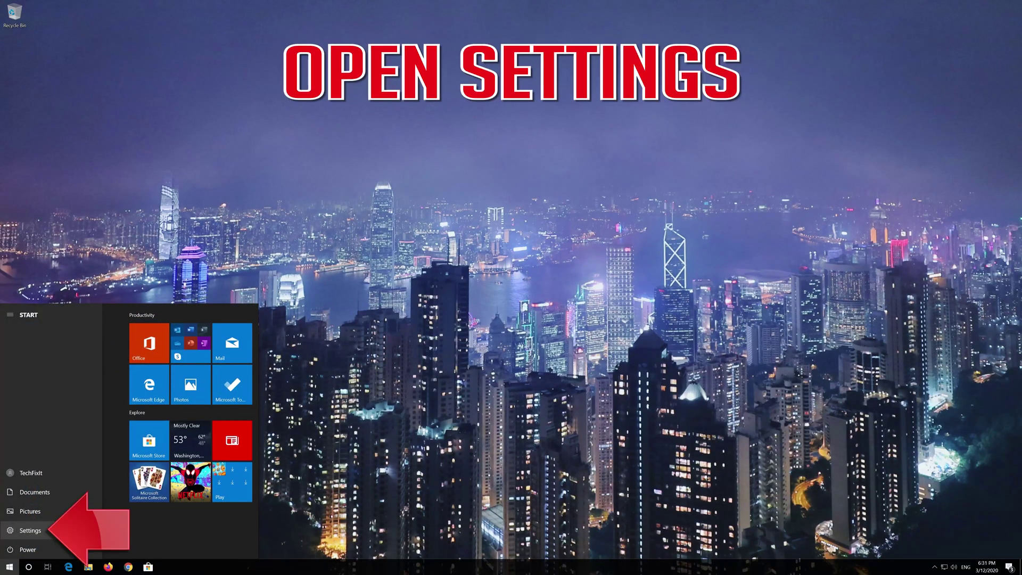
Launch Windows Settings from Start and enter the Network & Internet section.
click(35, 532)
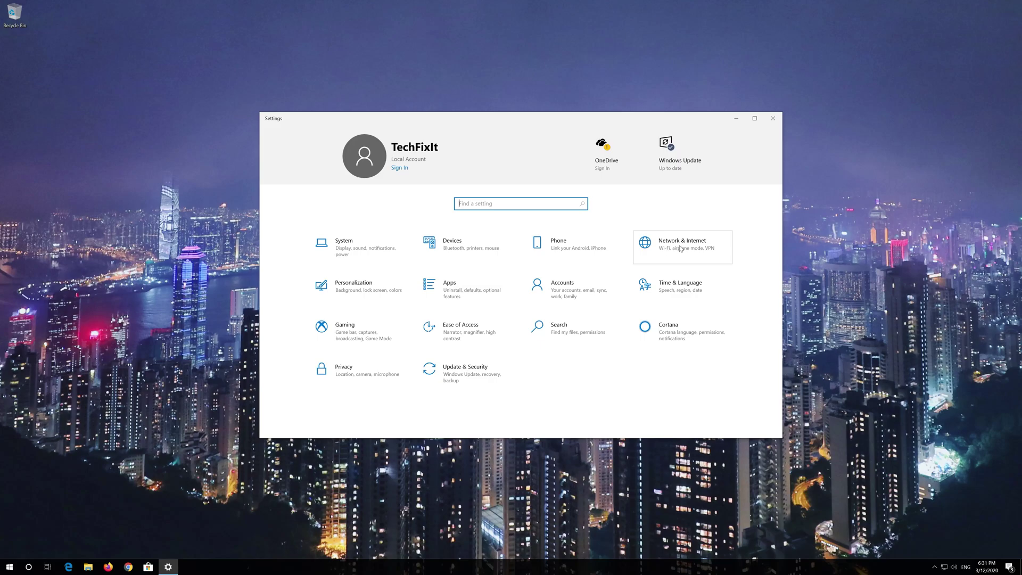
click(681, 249)
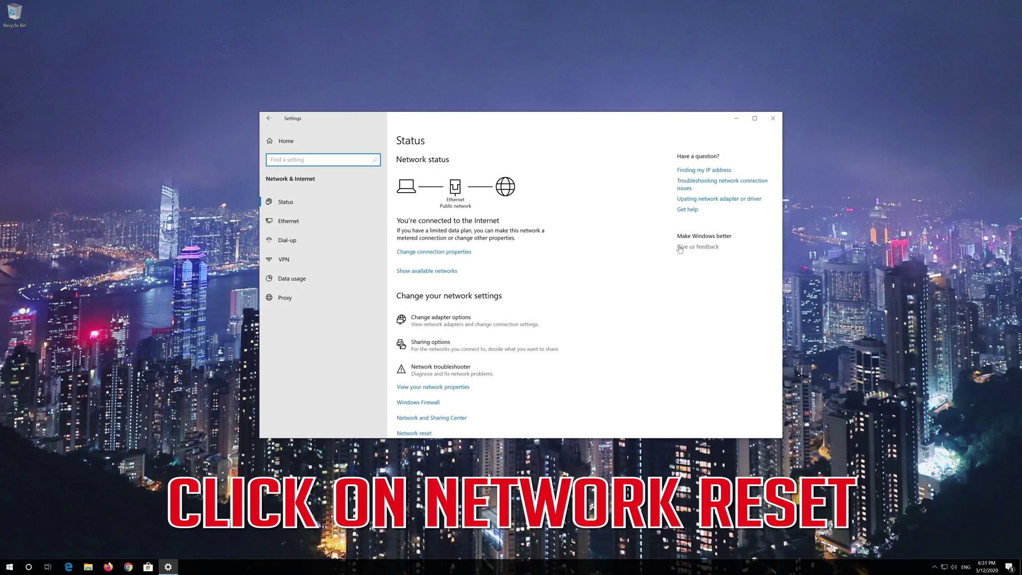
Scroll down the Network & Internet Status page and bring up the Network reset page.
scroll(492, 287, down, 1)
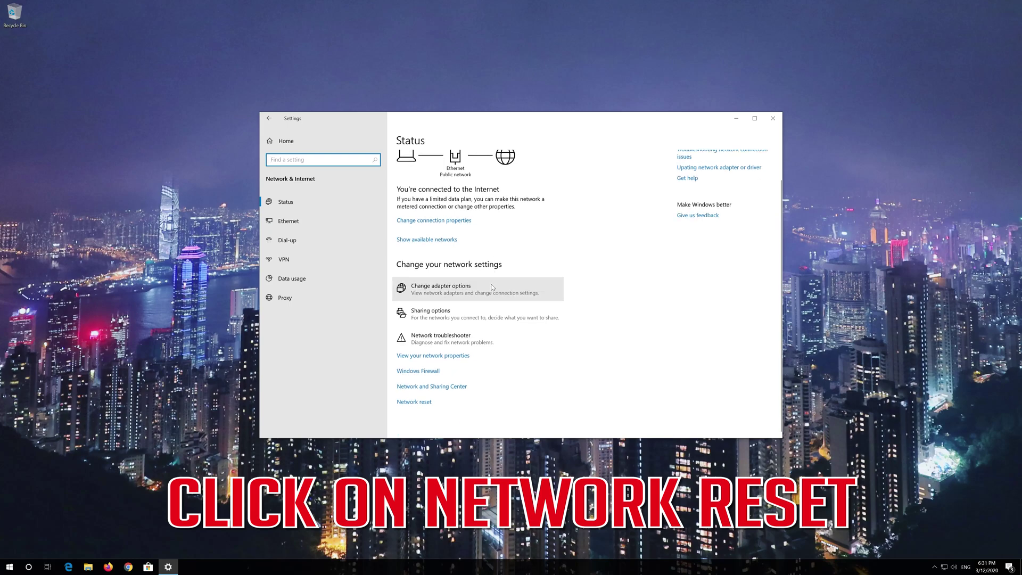
click(418, 403)
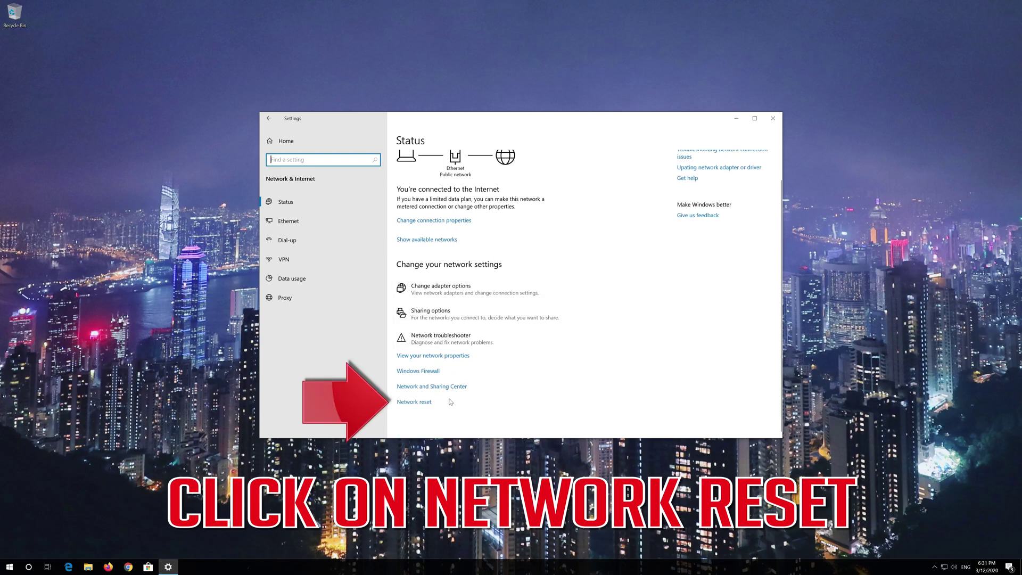
click(421, 403)
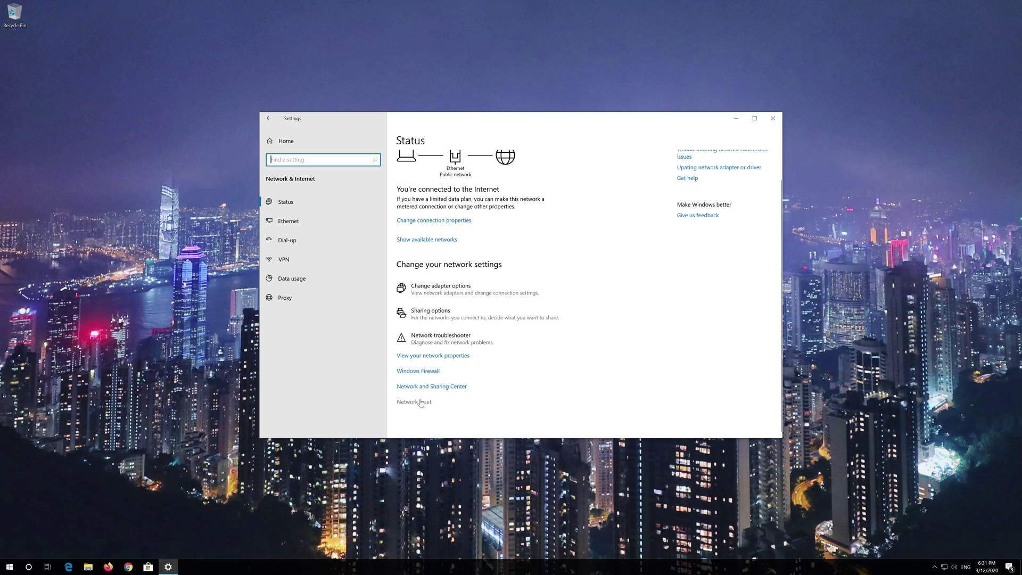
click(420, 403)
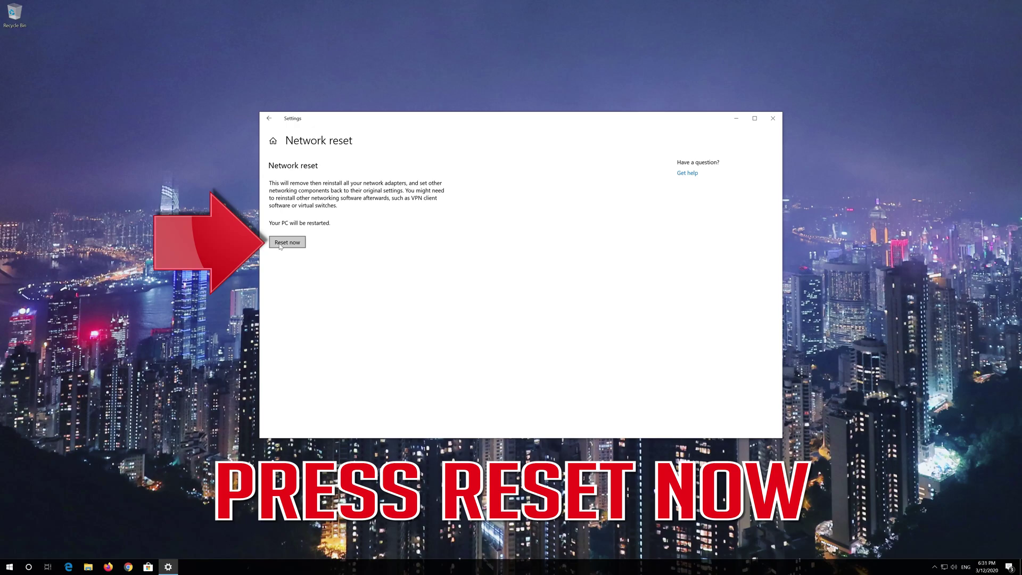
Reset all network adapters, confirm with Yes, dismiss the sign-out notice, and close Settings.
click(280, 244)
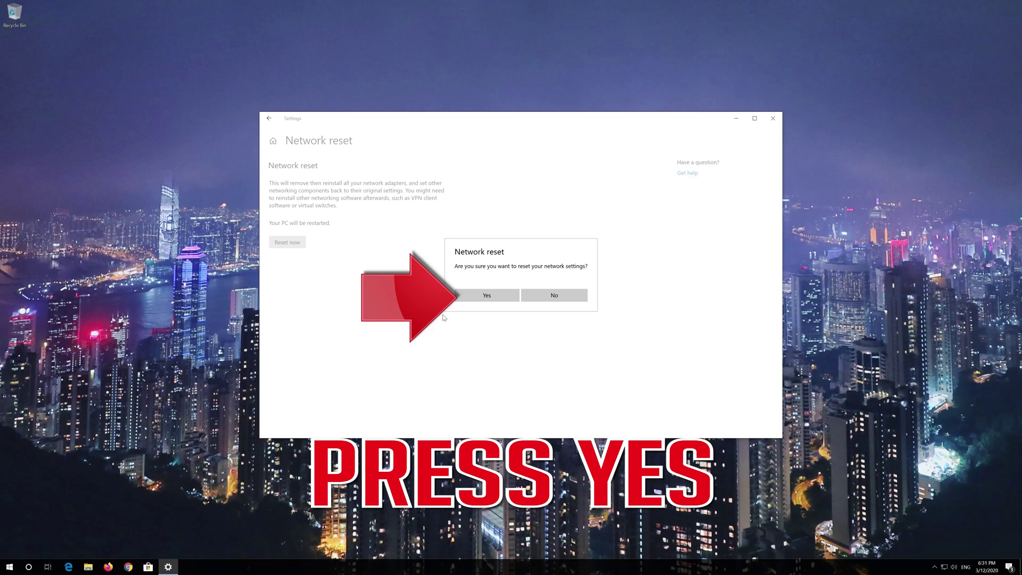
click(486, 299)
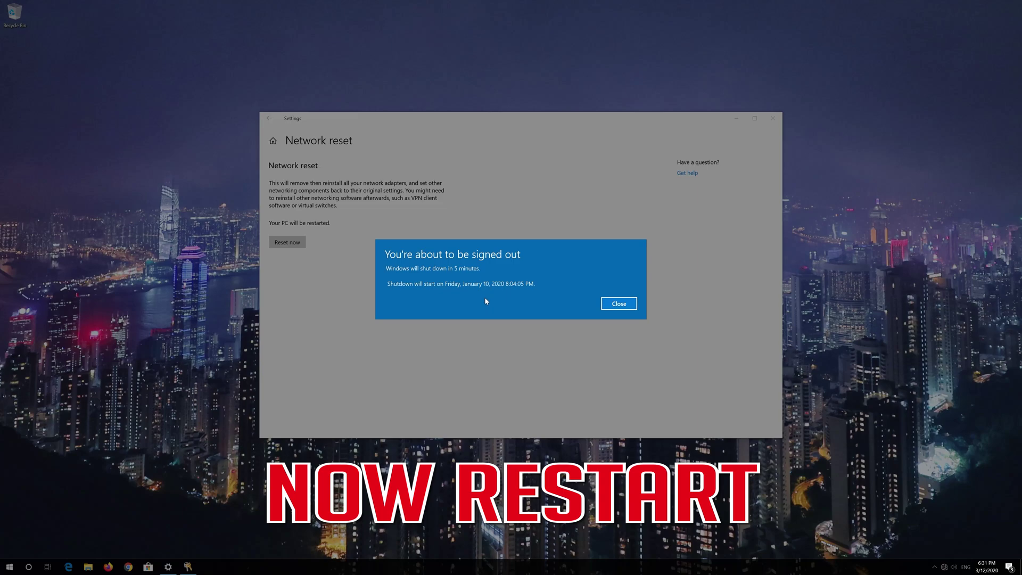
click(635, 305)
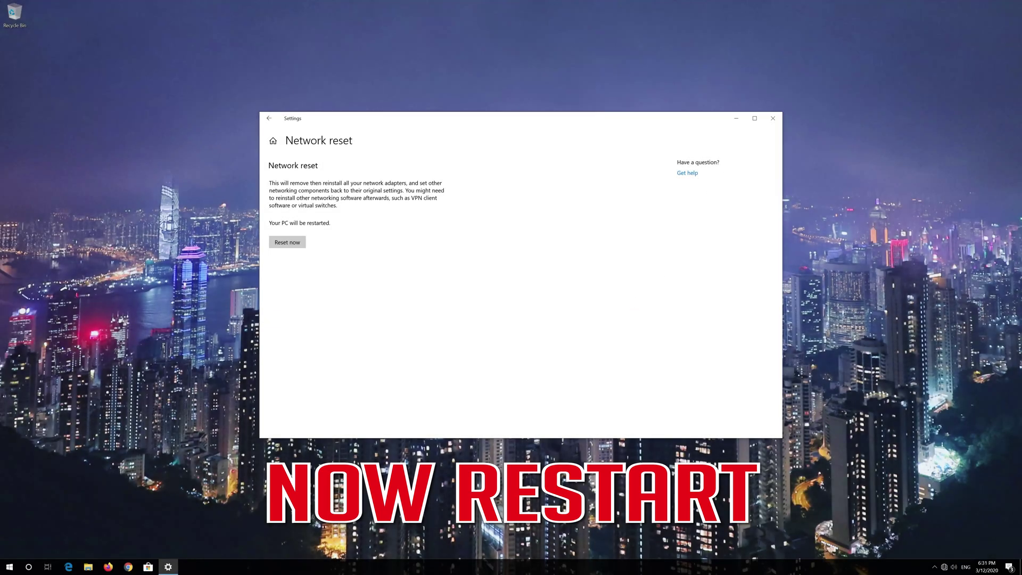
click(773, 118)
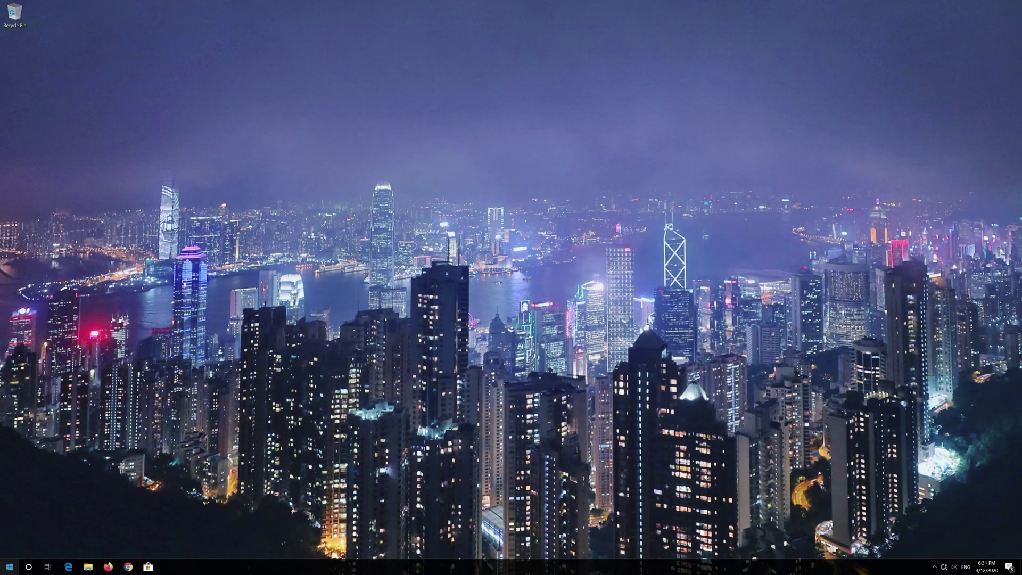
Restart the PC, then search Start for 'device manager'.
click(9, 567)
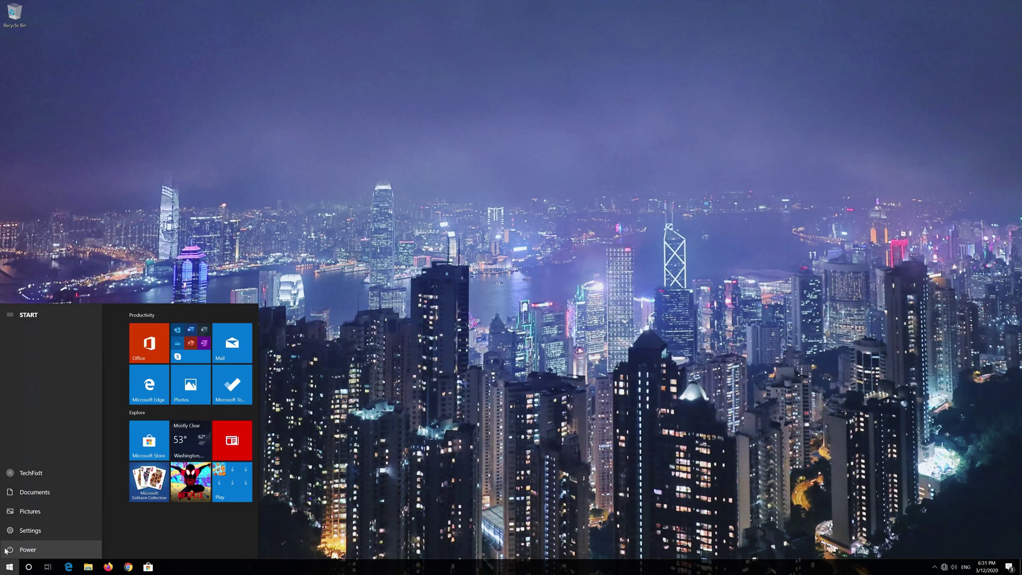
click(12, 548)
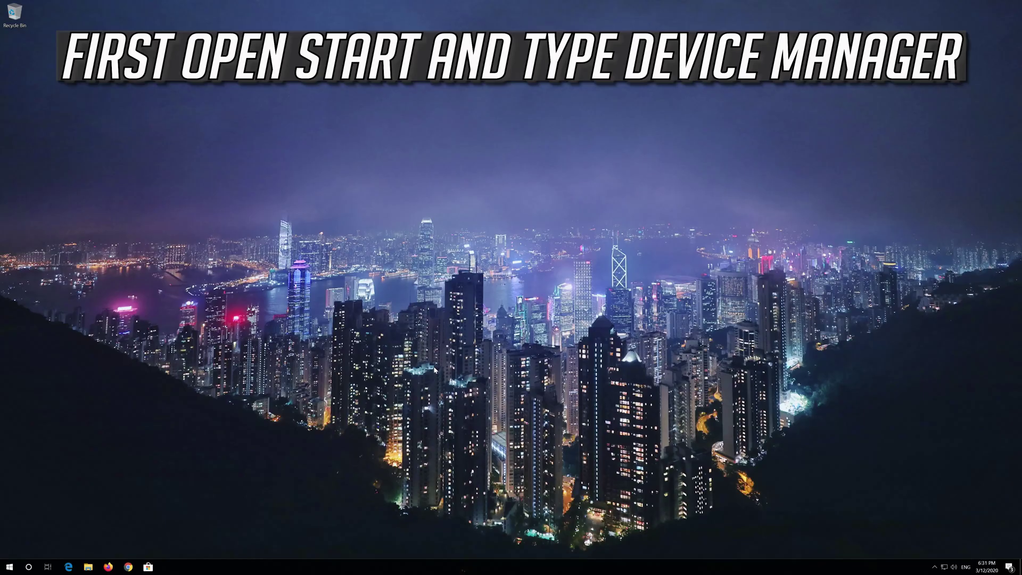
key(super)
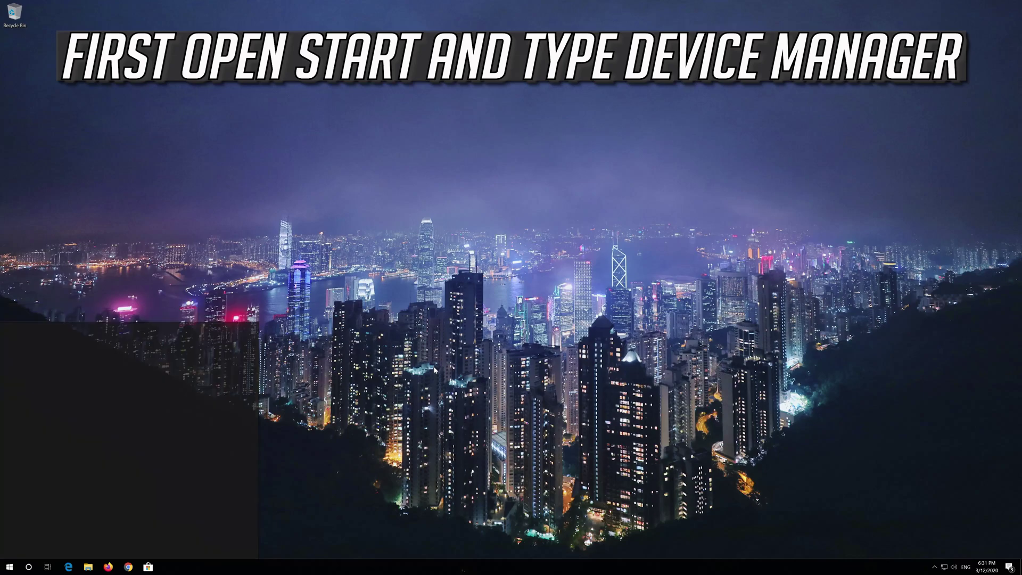
text(device manager)
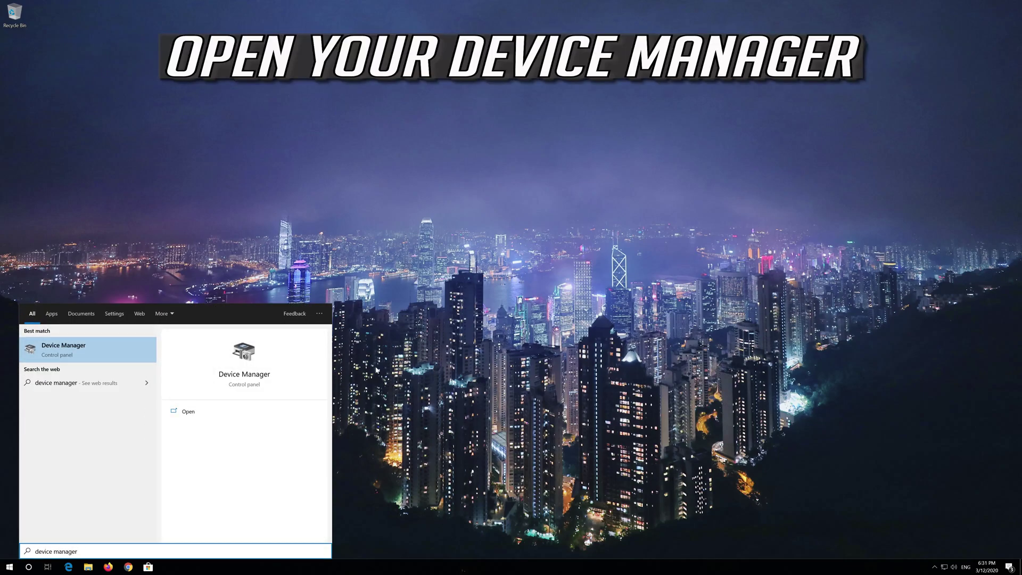
In Device Manager, uninstall the Intel PRO/1000 MT Desktop Adapter from Network adapters.
click(77, 352)
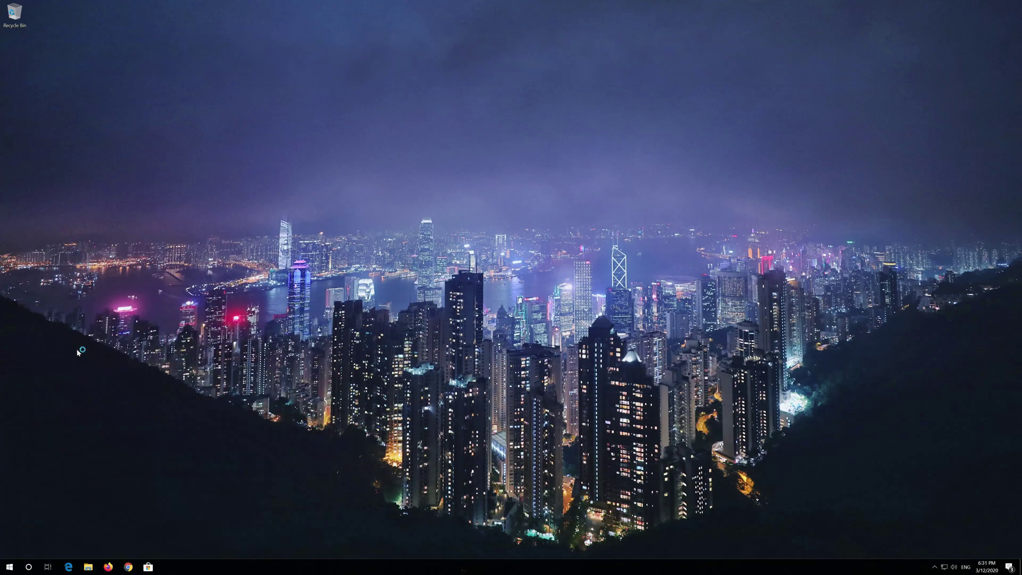
drag(188, 28, 458, 136)
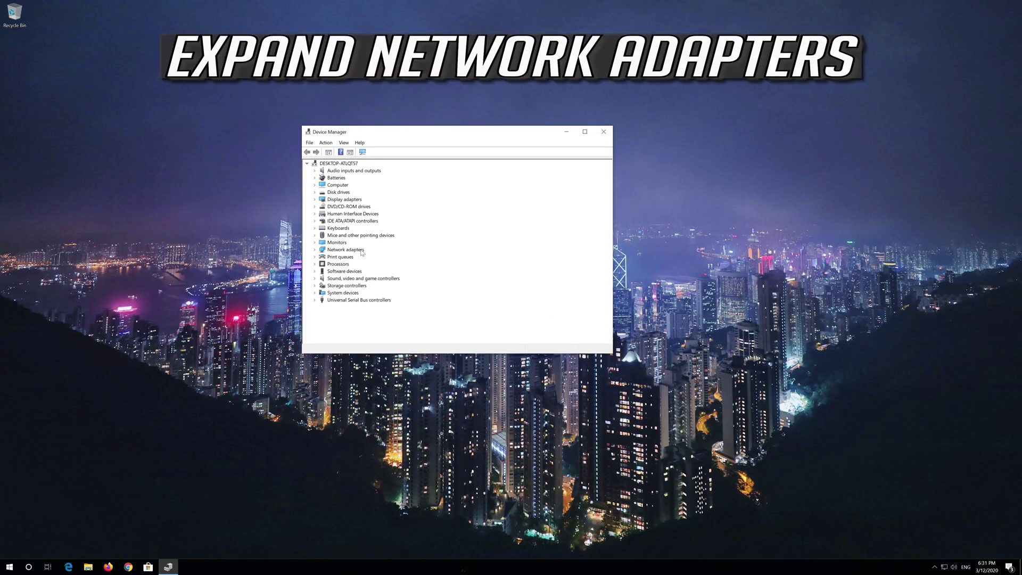
click(314, 250)
click(346, 256)
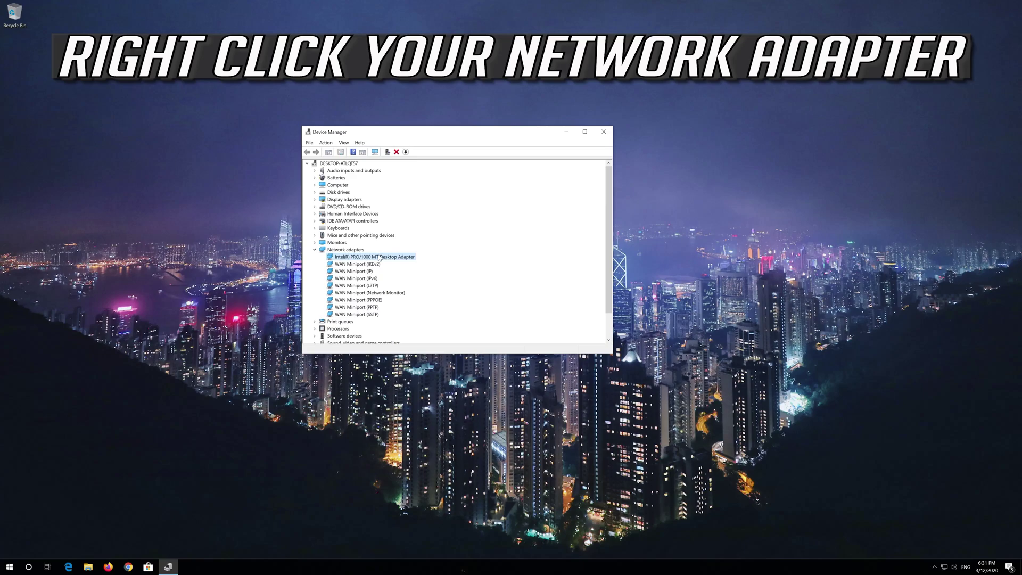
right_click(379, 258)
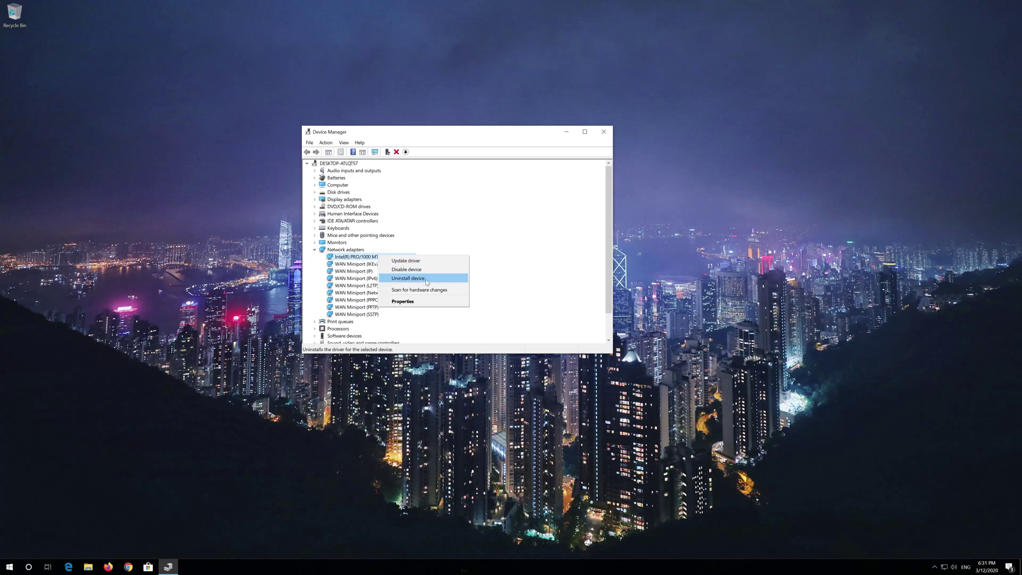
click(427, 282)
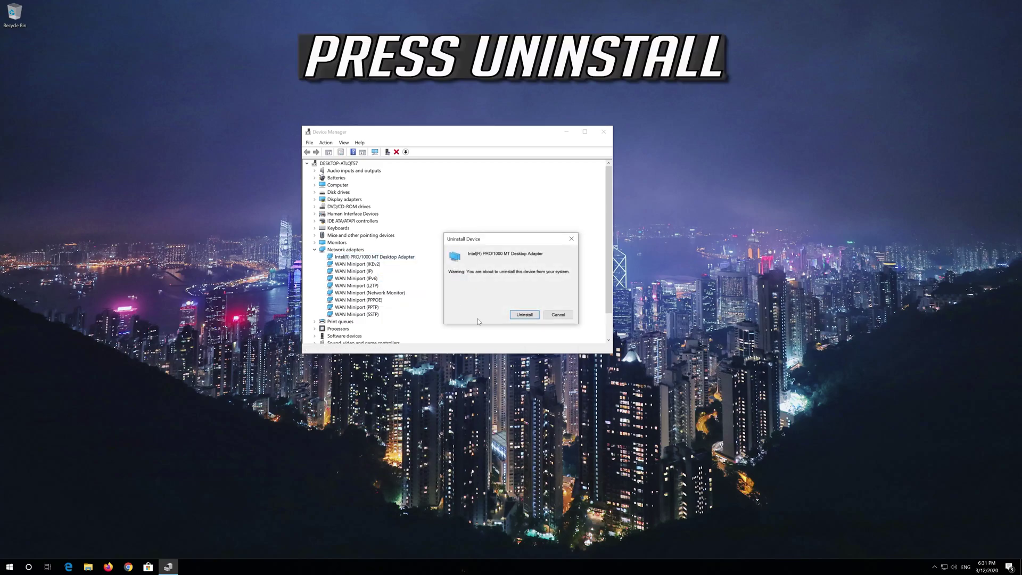
click(529, 316)
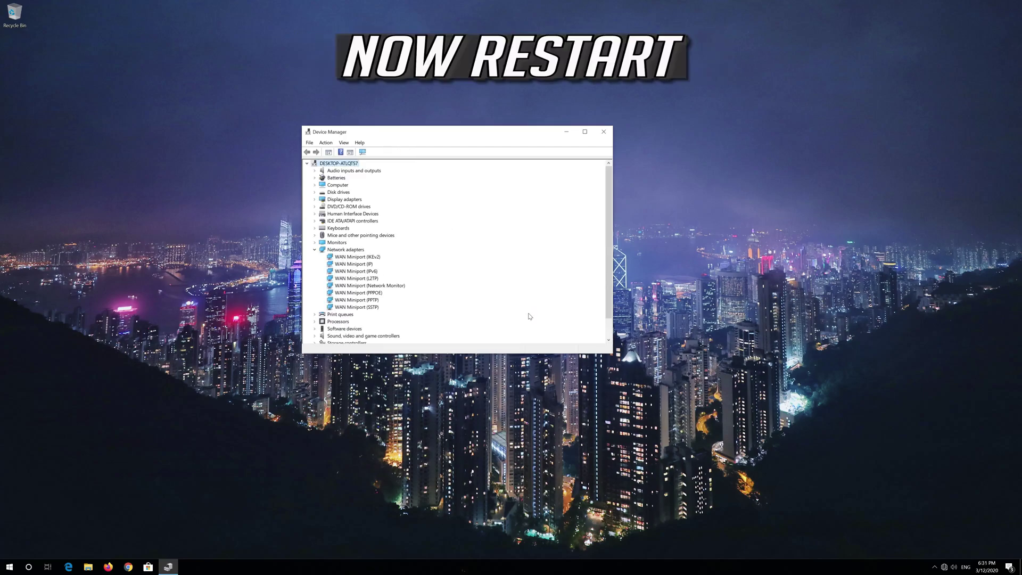
Close Device Manager and launch Control Panel via a Start search for 'control panel'.
click(611, 134)
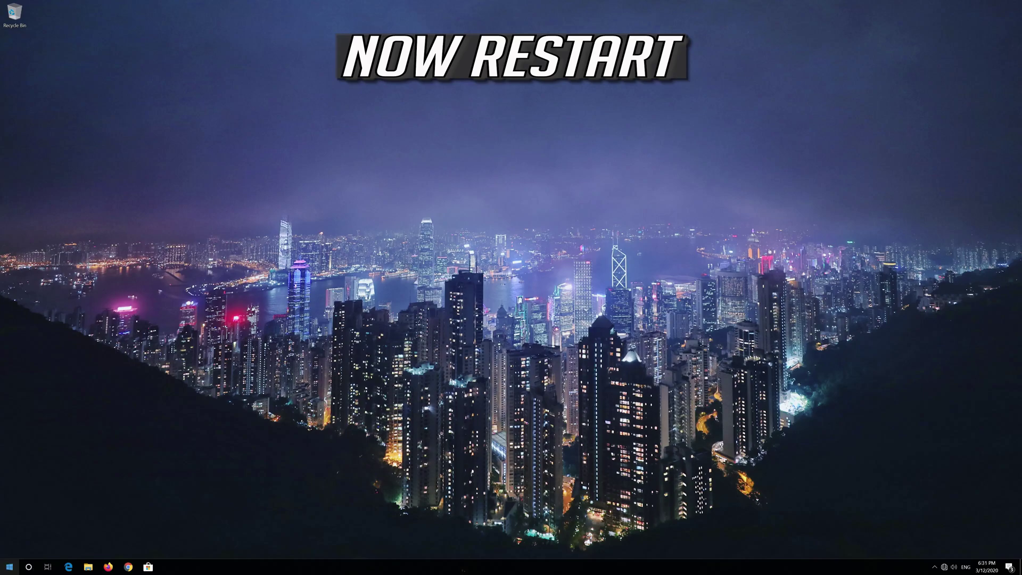
click(10, 567)
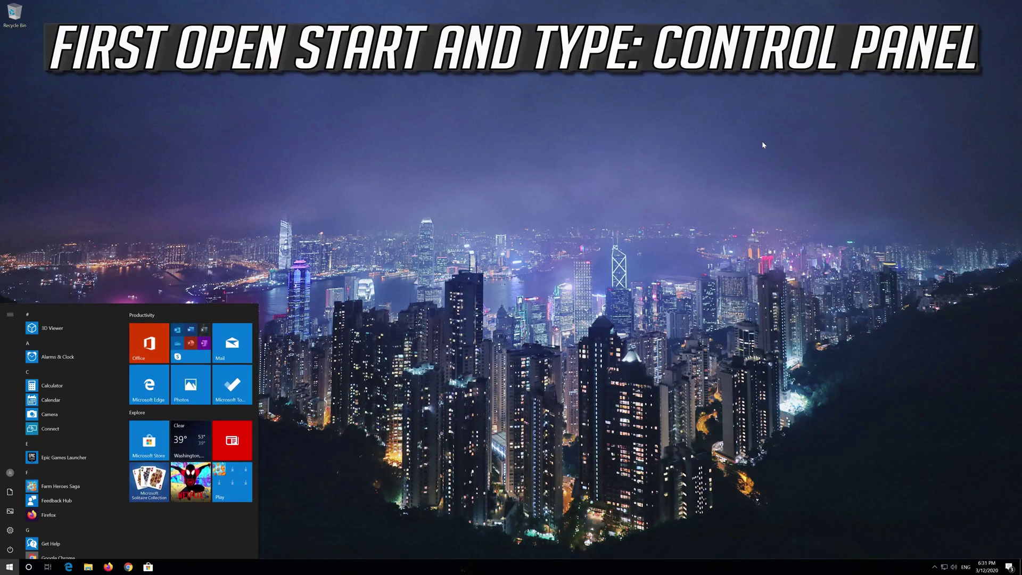
text(control panel)
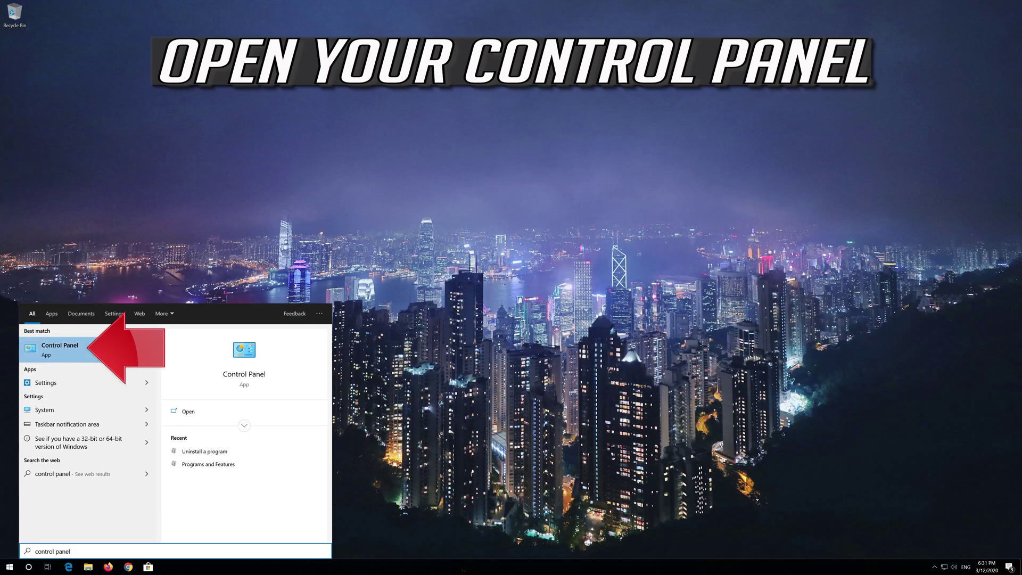
click(94, 349)
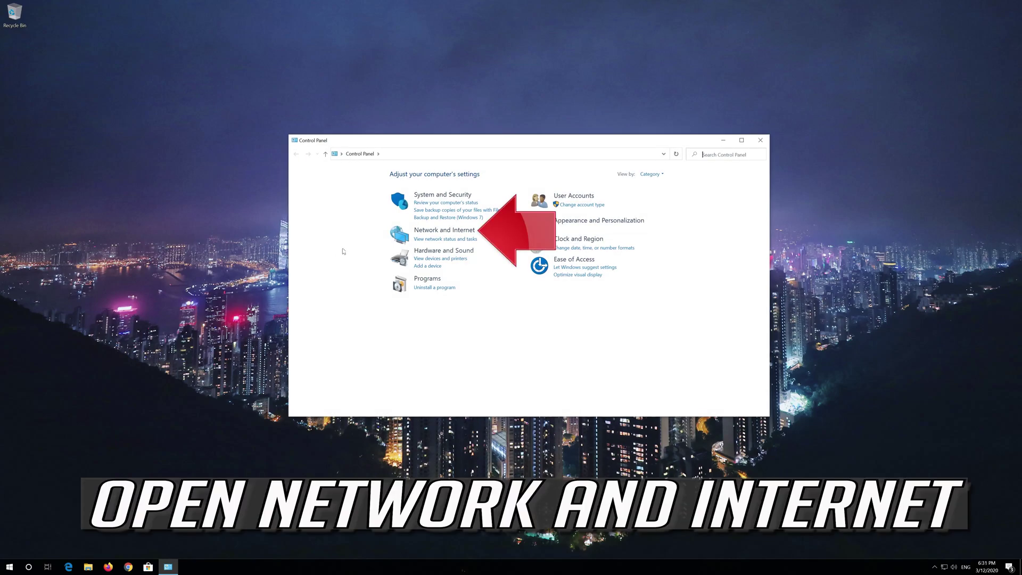
Go through Network and Internet and Network and Sharing Center to the adapter settings list.
click(454, 231)
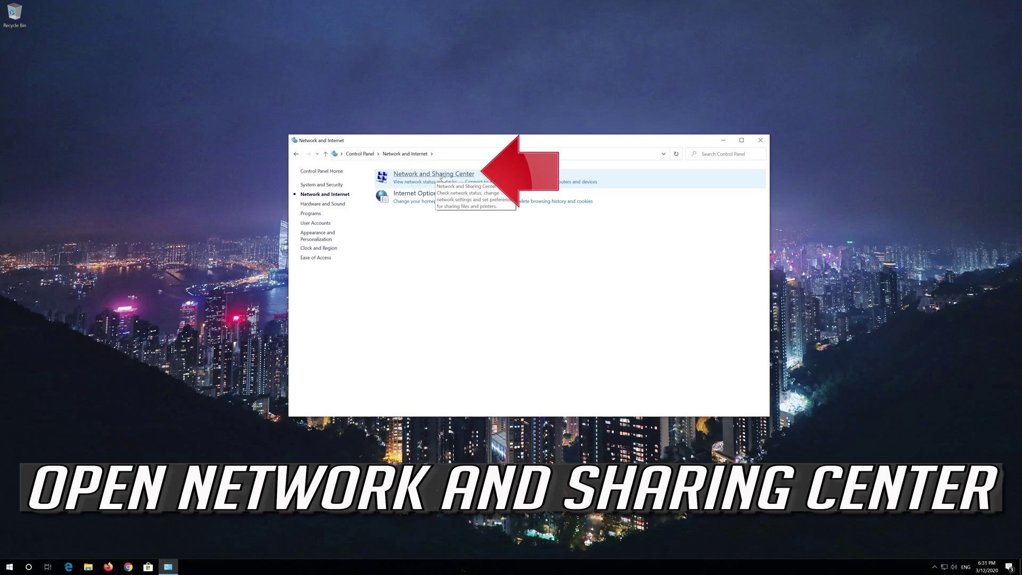
click(442, 177)
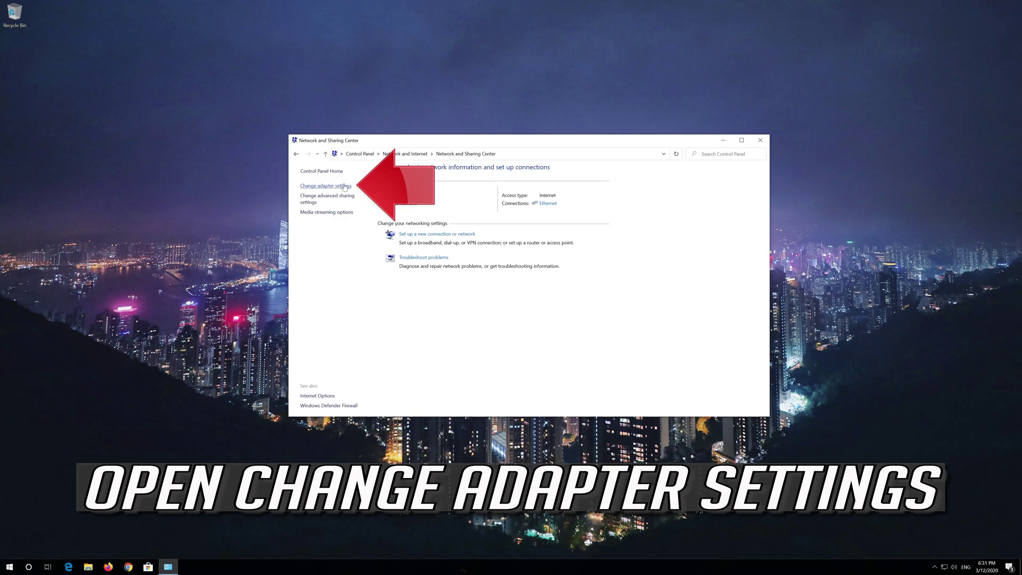
click(325, 186)
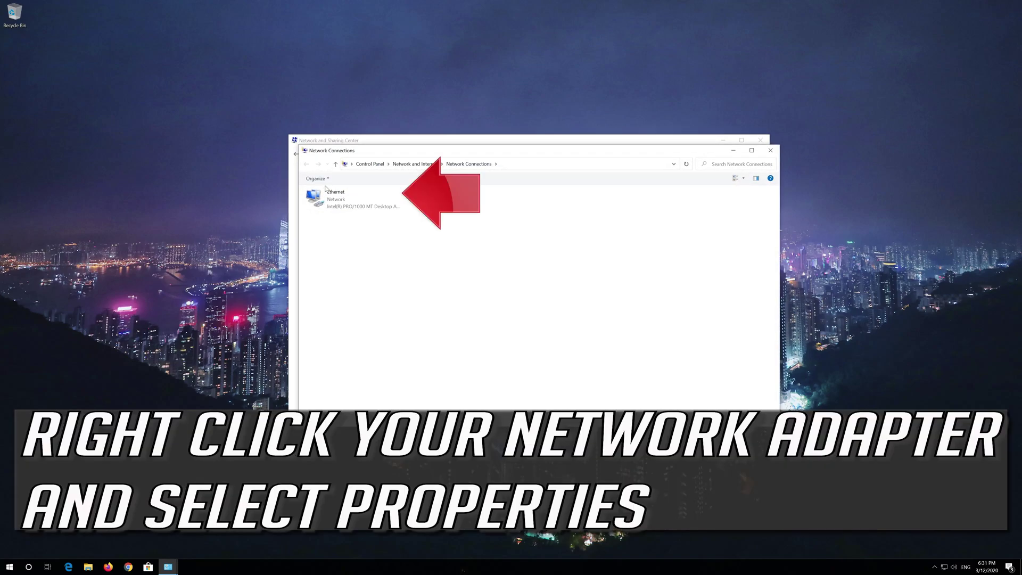
Open Ethernet's Properties and then its Internet Protocol Version 4 (TCP/IPv4) Properties.
click(324, 198)
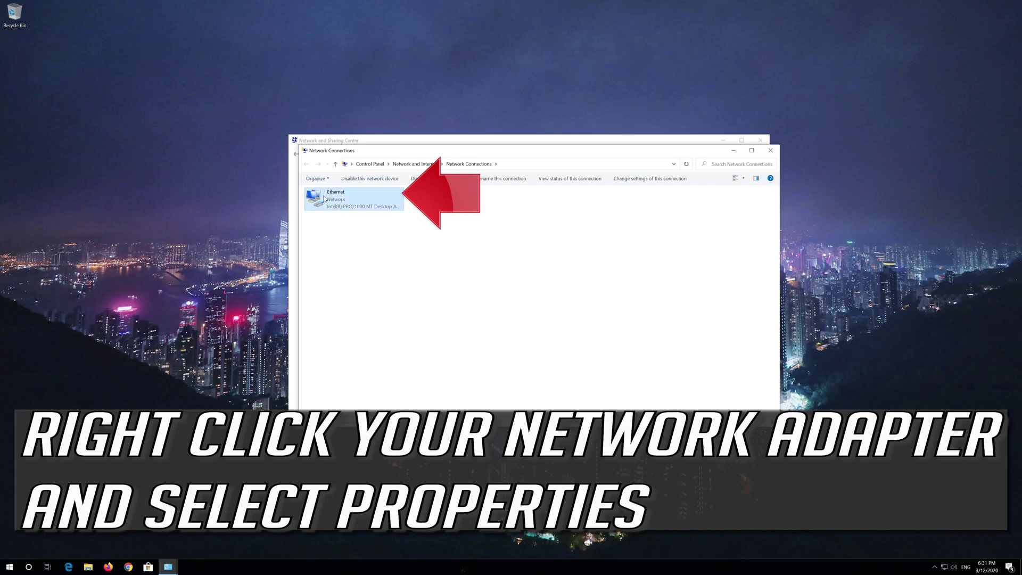
right_click(352, 197)
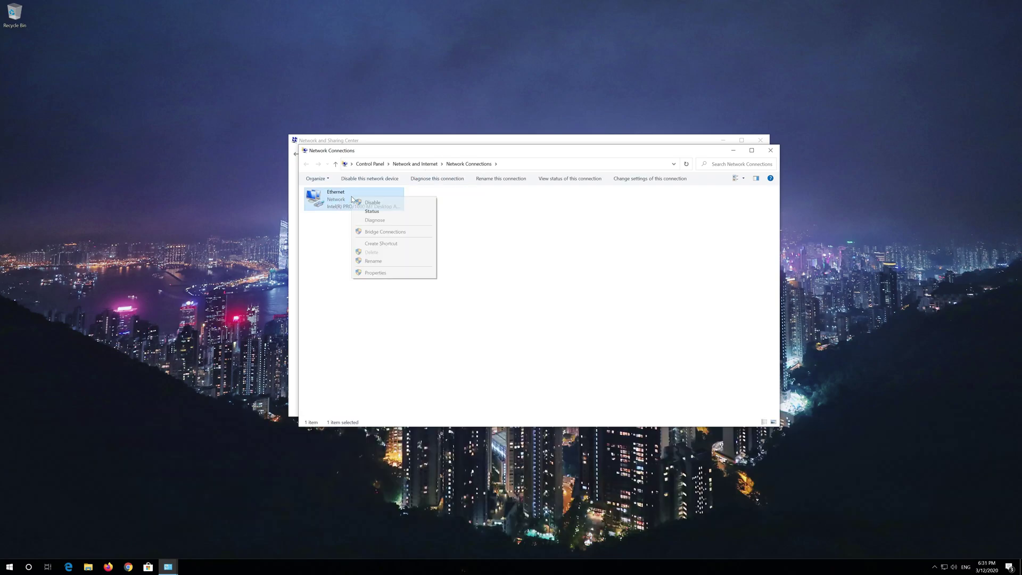
click(385, 273)
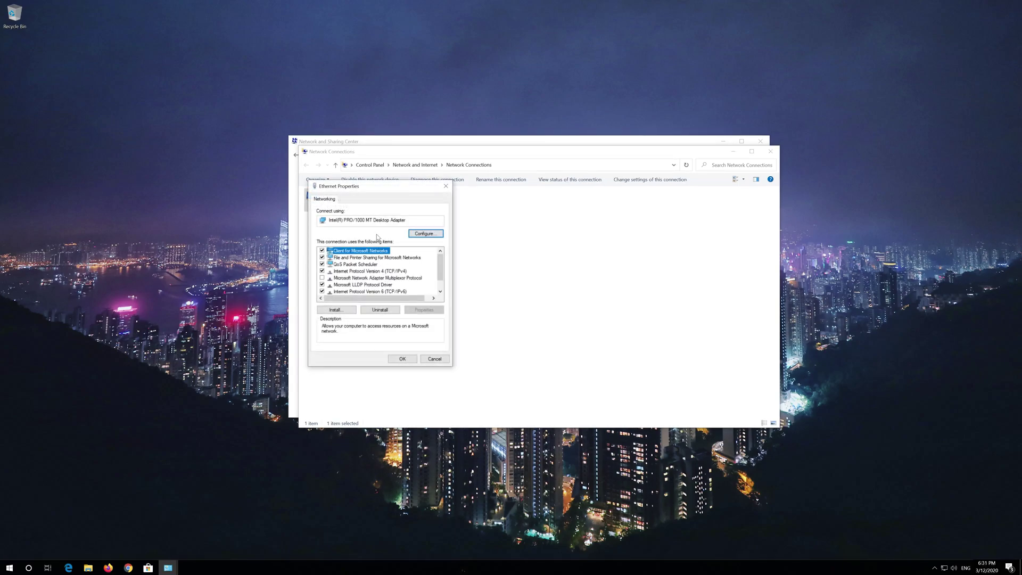
drag(379, 191, 537, 196)
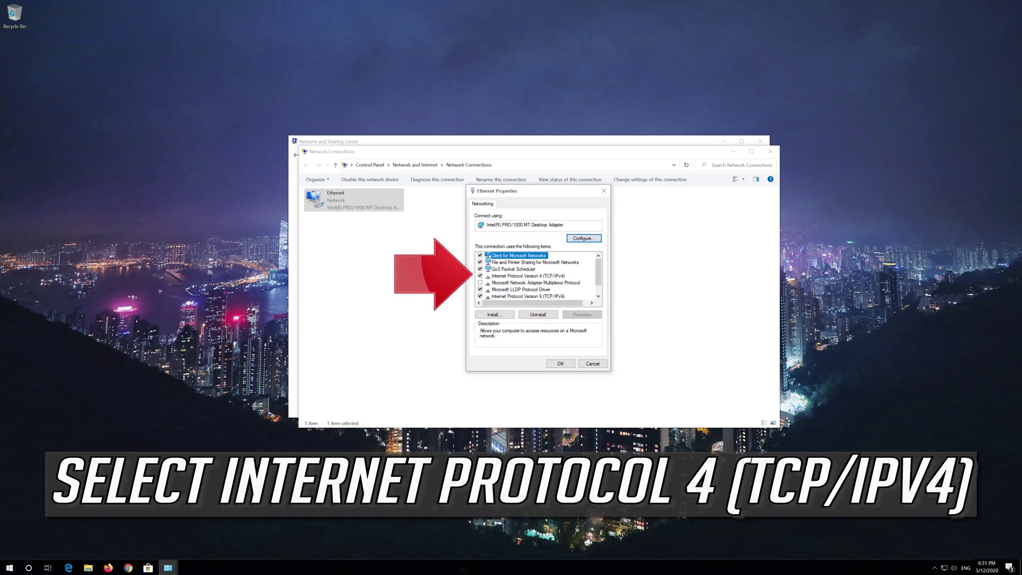
click(551, 277)
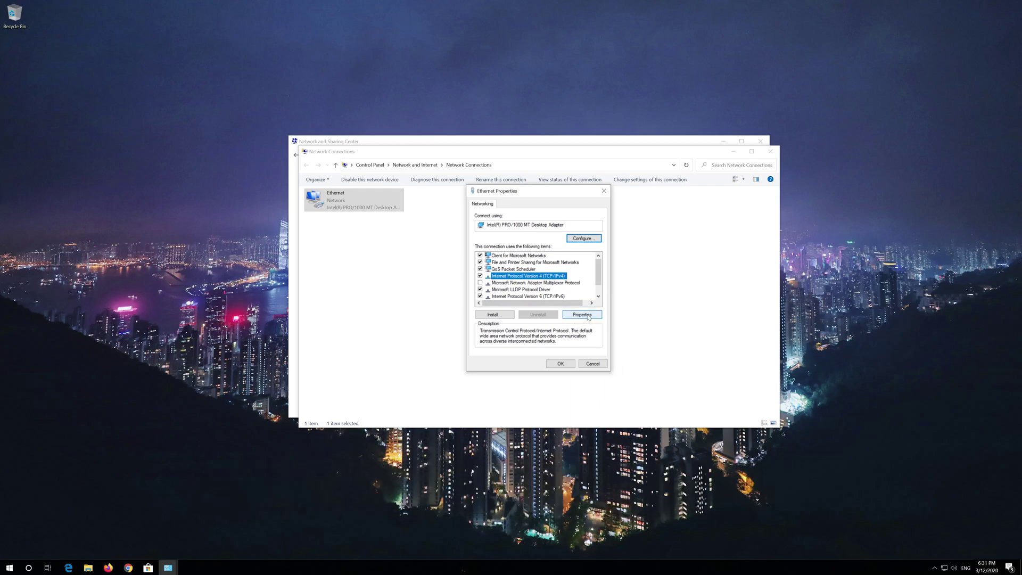
click(583, 315)
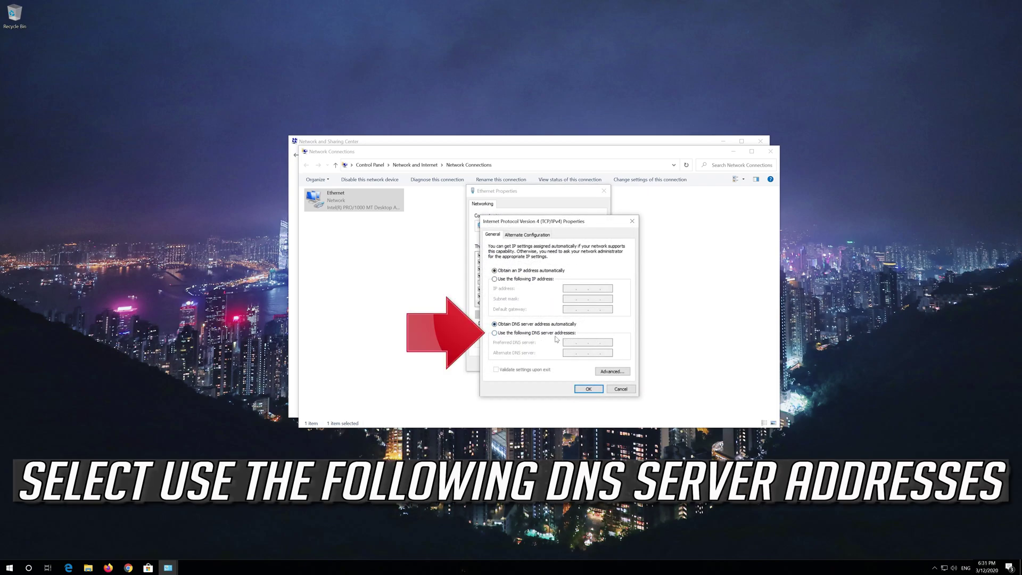
Use manual DNS with preferred 1.1.1.1 and alternate 1.0.0.1, and confirm with OK.
click(494, 334)
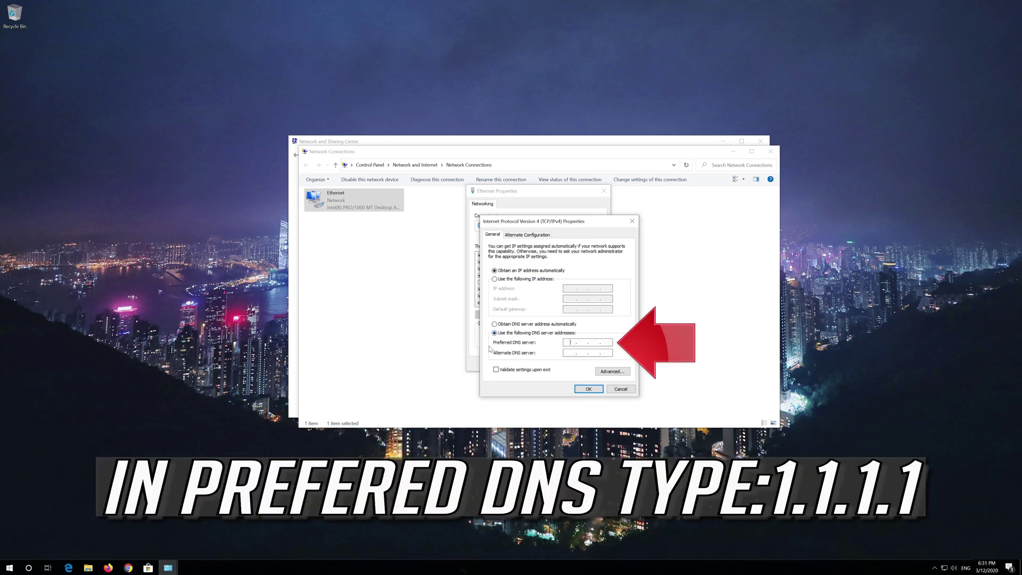
click(570, 344)
text(1.1.1.1)
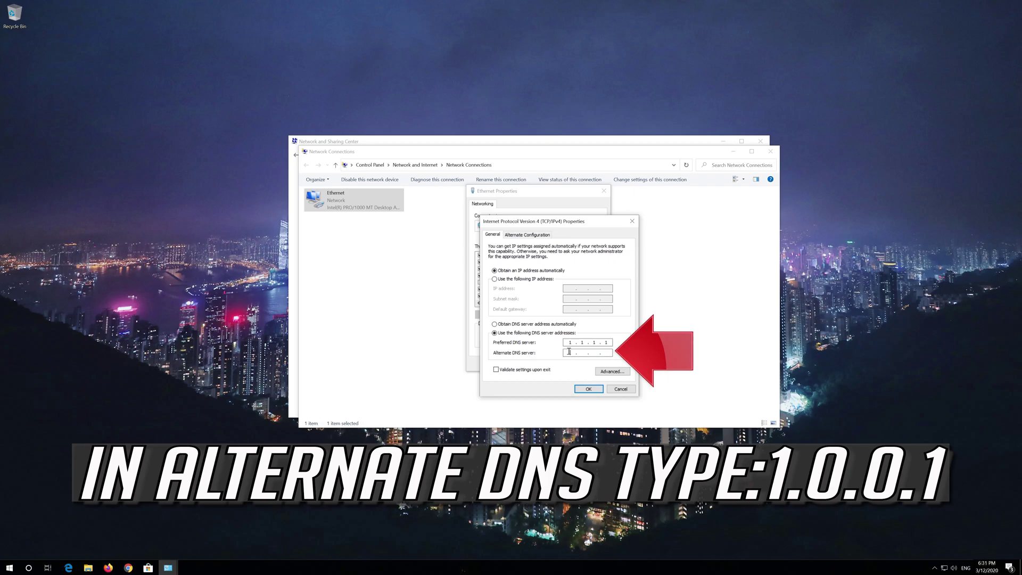
click(568, 352)
text(1)
text(.0.0.)
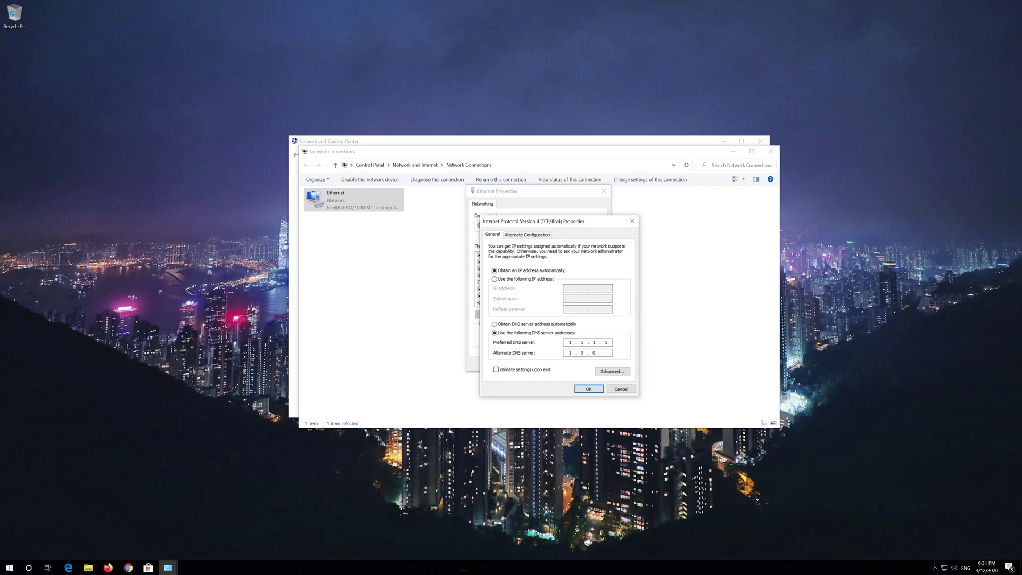
text(1)
click(590, 389)
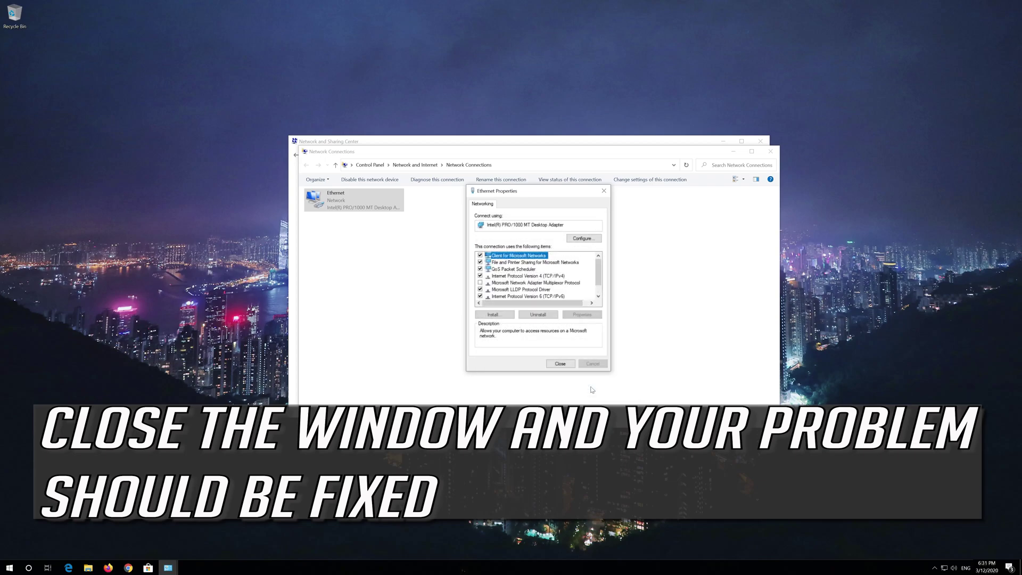